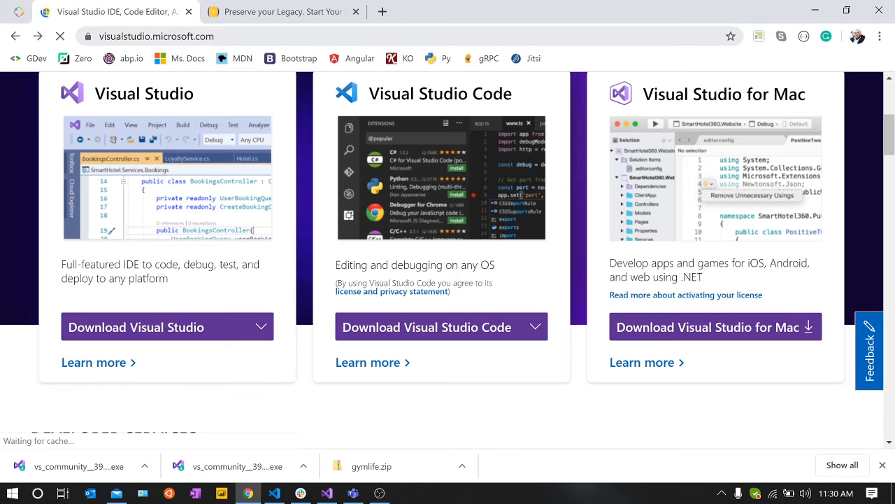
Step: Download the Visual Studio Community 2019 installer from the Visual Studio website
scroll(230, 186, "up", 3)
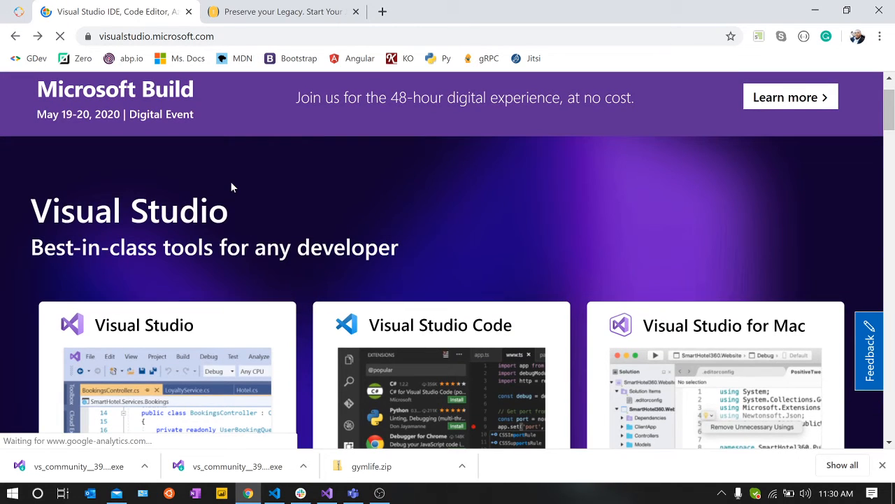
scroll(233, 188, "down", 1)
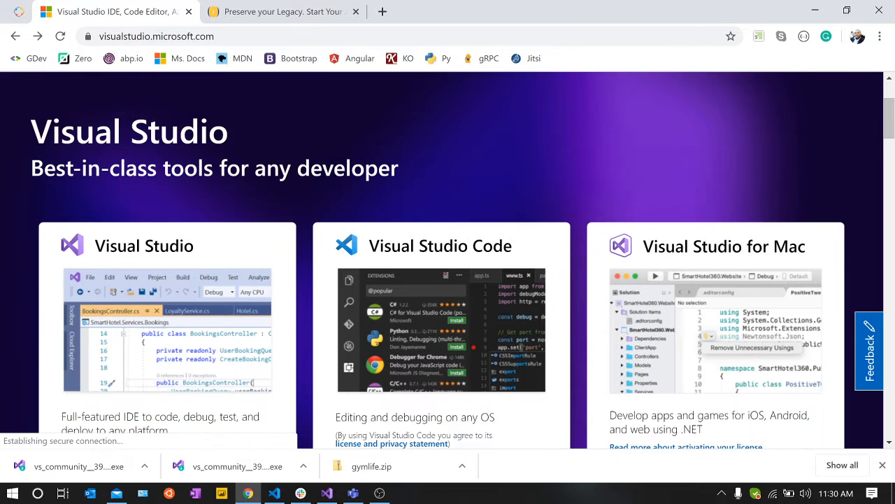
scroll(638, 180, "down", 2)
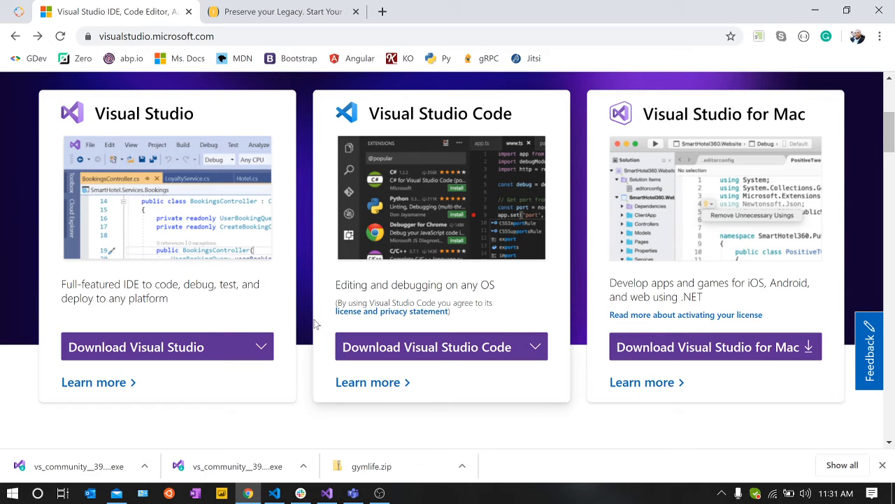
left_click(176, 346)
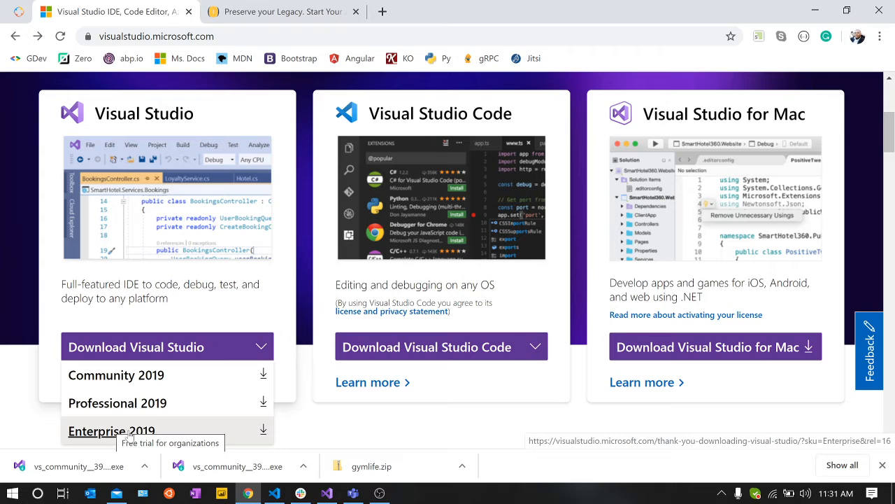
left_click(138, 376)
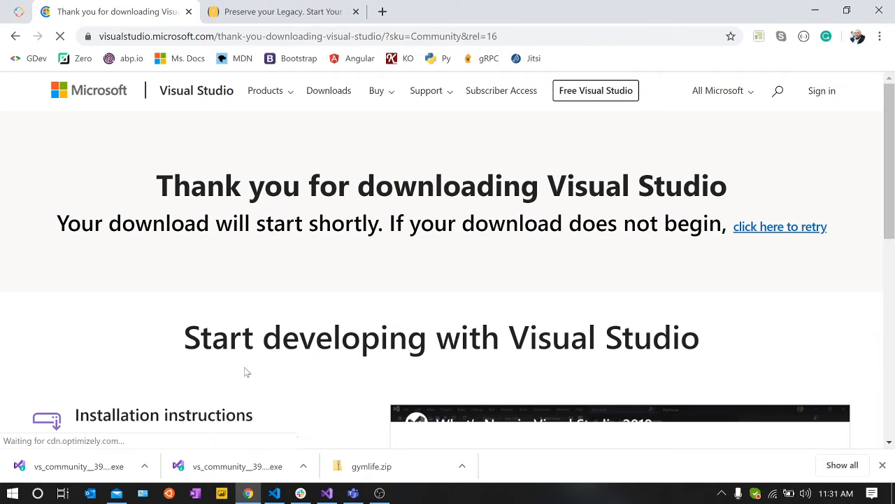
scroll(448, 259, "down", 2)
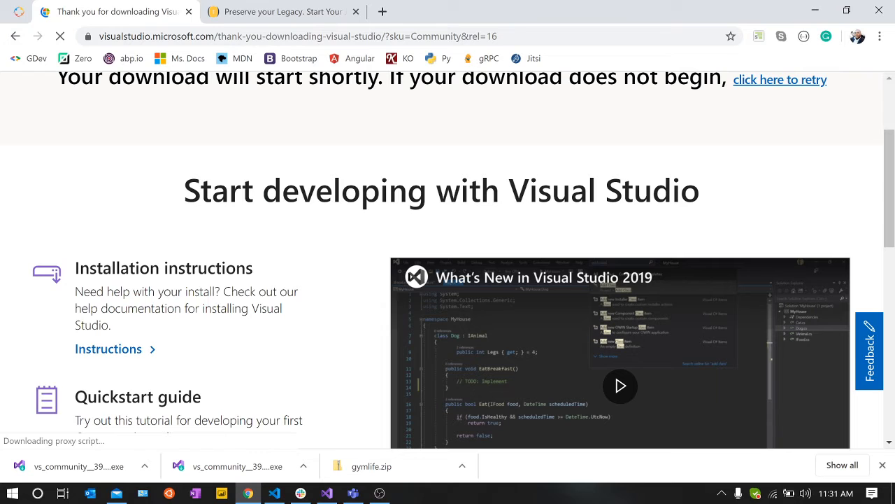
Step: Launch the downloaded Visual Studio Community installer from the desktop and agree to continue with the setup
left_click(816, 15)
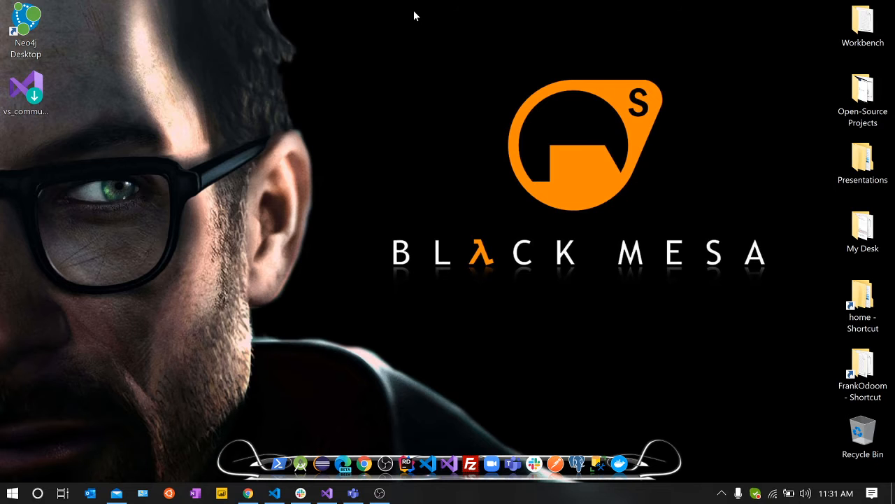
double_click(33, 91)
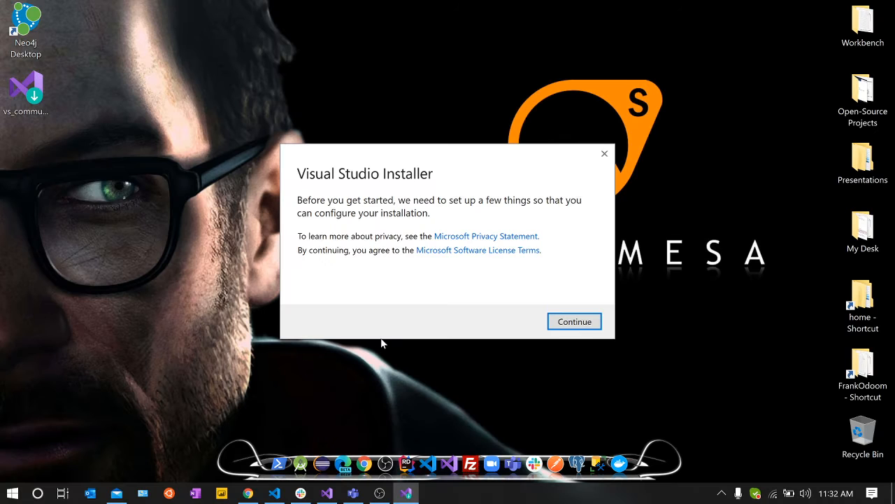
left_click(568, 324)
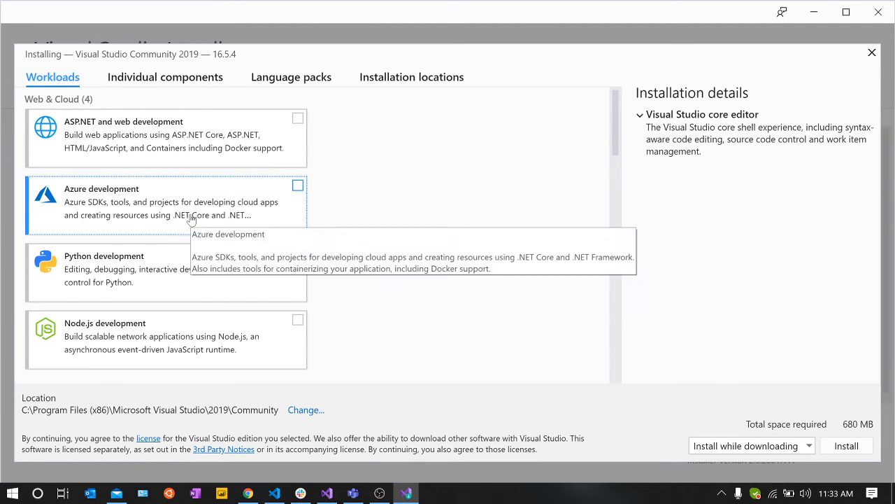
Step: Select the .NET desktop development workload for the Visual Studio Community 2019 installation
scroll(193, 252, "down", 1)
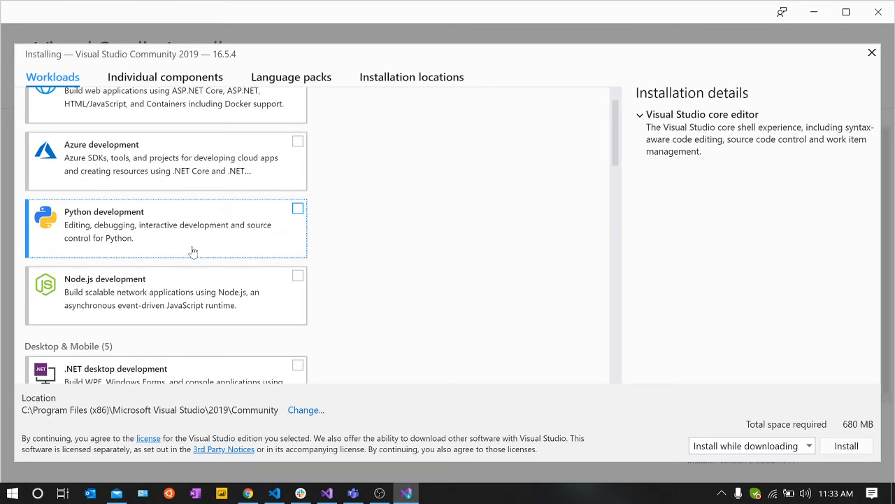
scroll(193, 252, "down", 1)
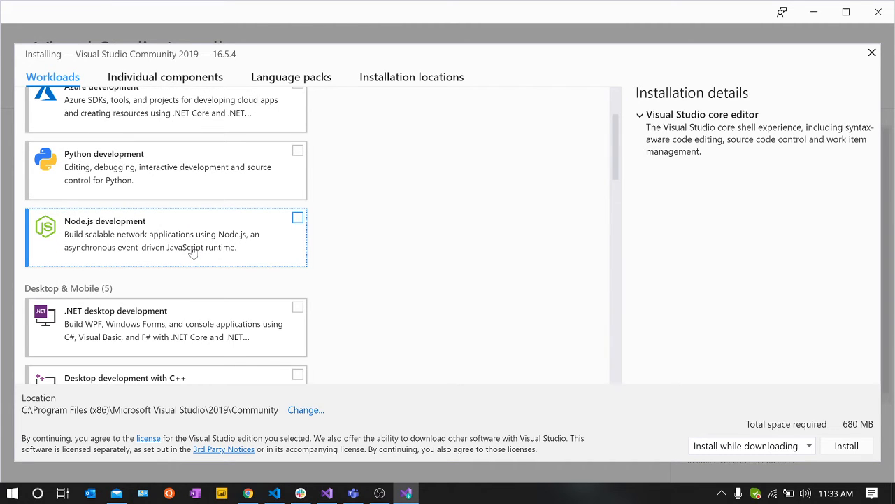
scroll(193, 252, "down", 2)
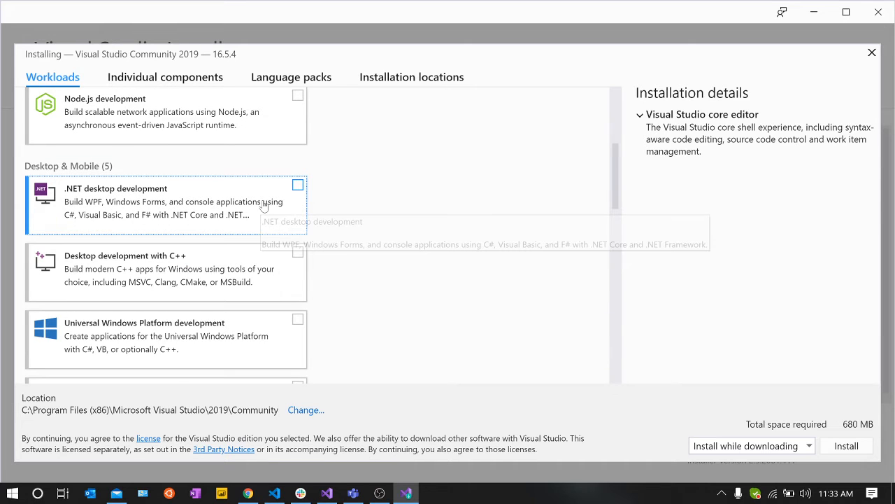
left_click(264, 205)
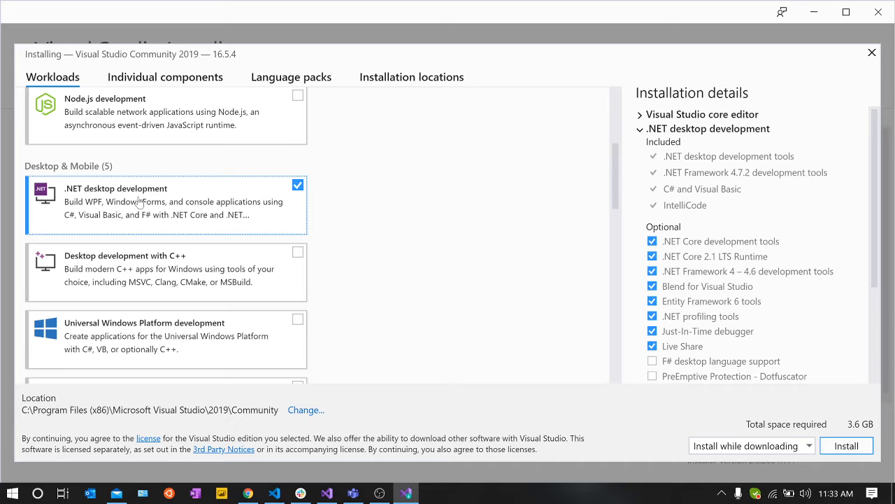
Step: Review the available workloads, from Web & Cloud and Desktop & Mobile through Gaming and Other Toolsets
scroll(274, 214, "up", 1)
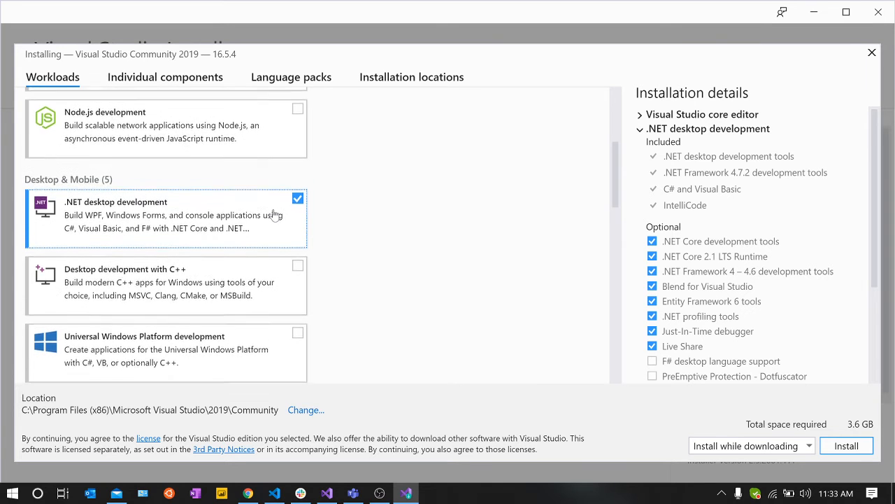
scroll(274, 215, "down", 1)
scroll(275, 215, "down", 2)
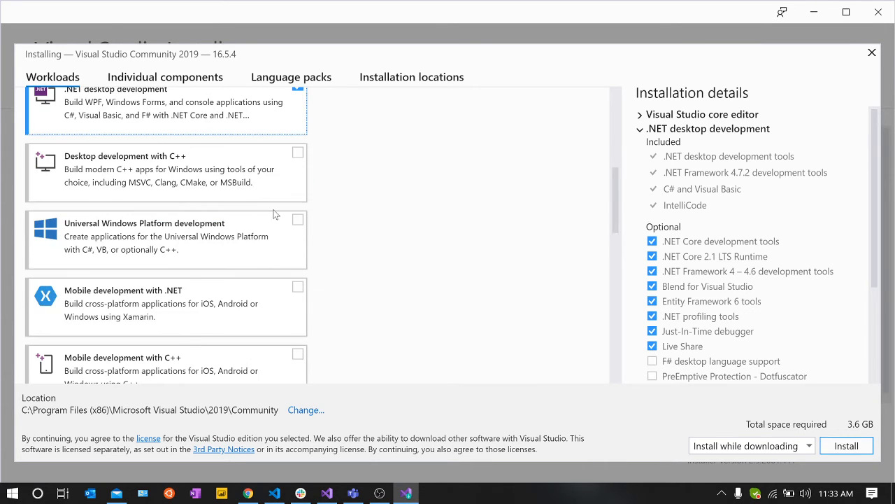
scroll(274, 214, "down", 2)
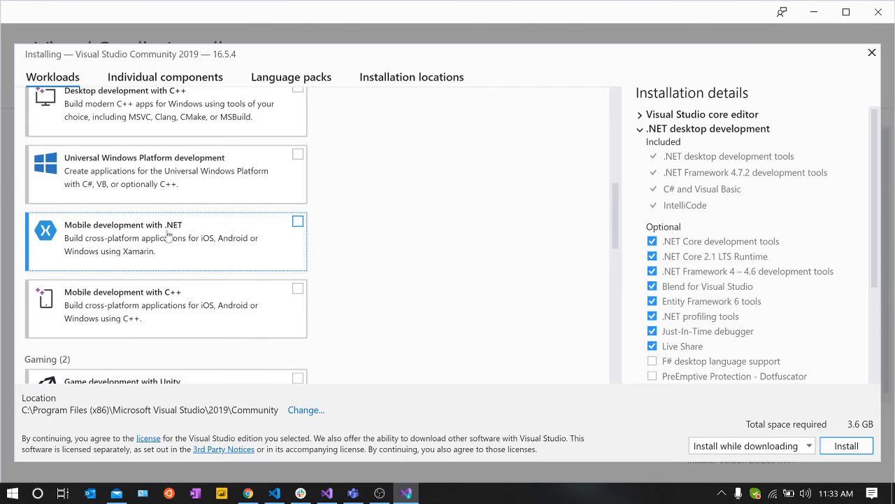
scroll(102, 278, "down", 1)
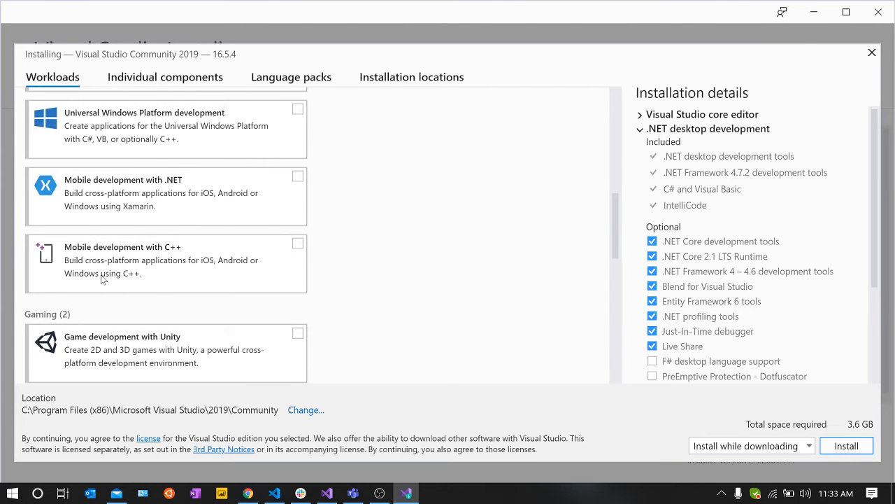
scroll(102, 278, "down", 4)
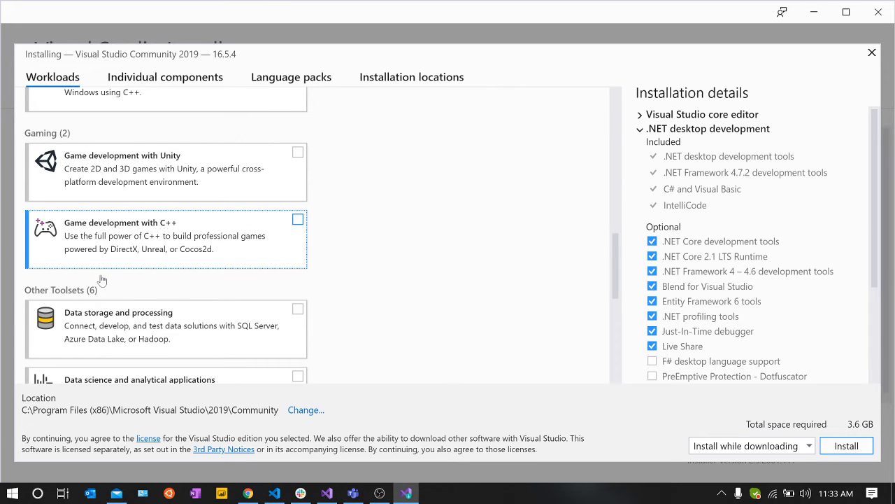
scroll(101, 280, "down", 7)
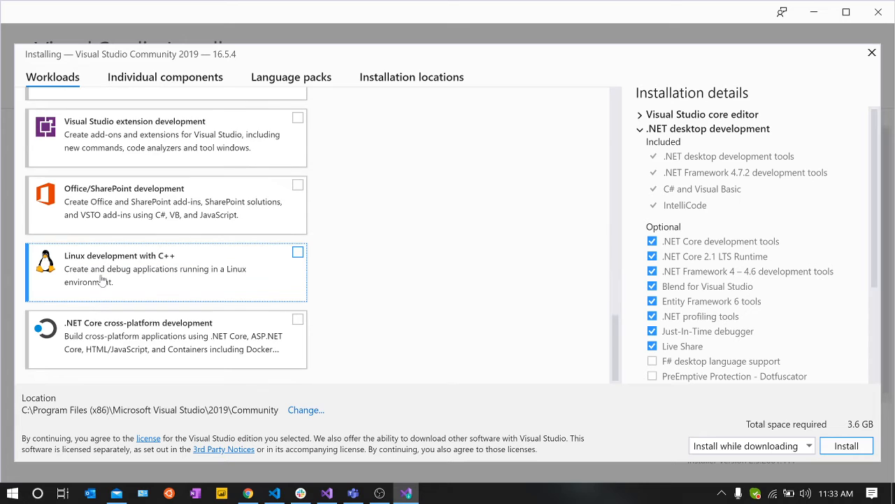
scroll(101, 279, "up", 2)
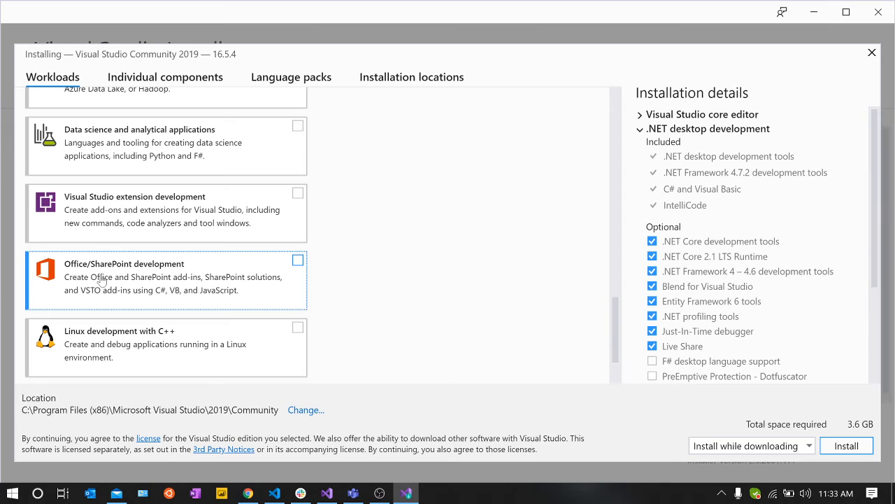
scroll(102, 278, "up", 10)
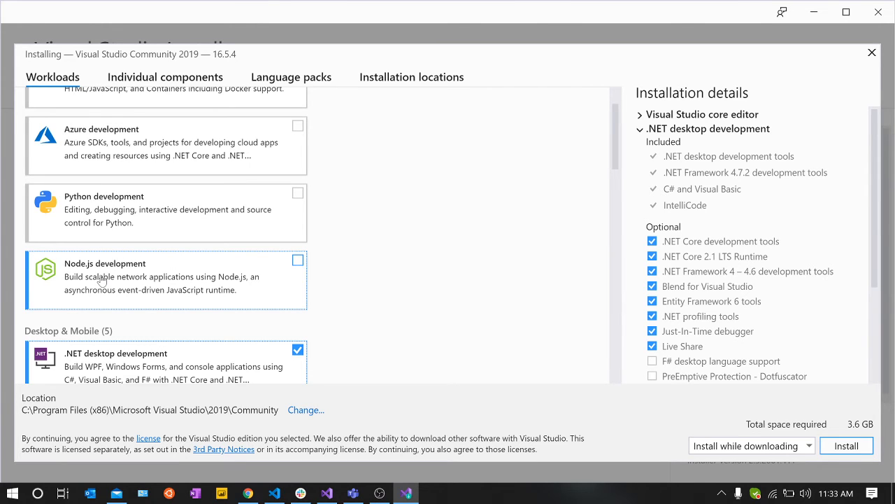
scroll(102, 280, "down", 1)
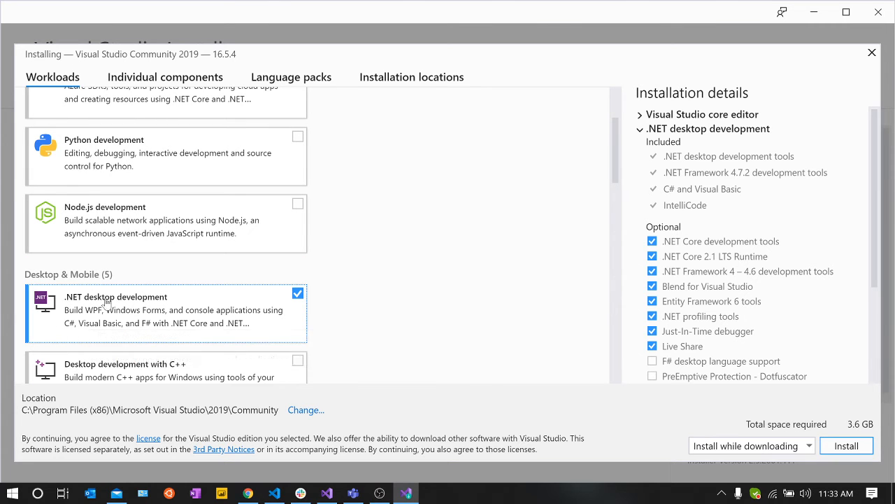
scroll(98, 315, "up", 2)
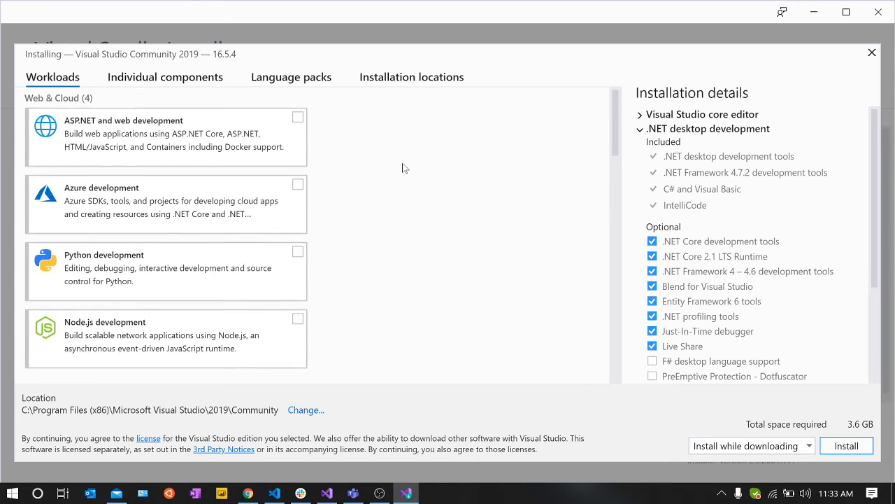
scroll(402, 168, "down", 3)
scroll(402, 168, "down", 5)
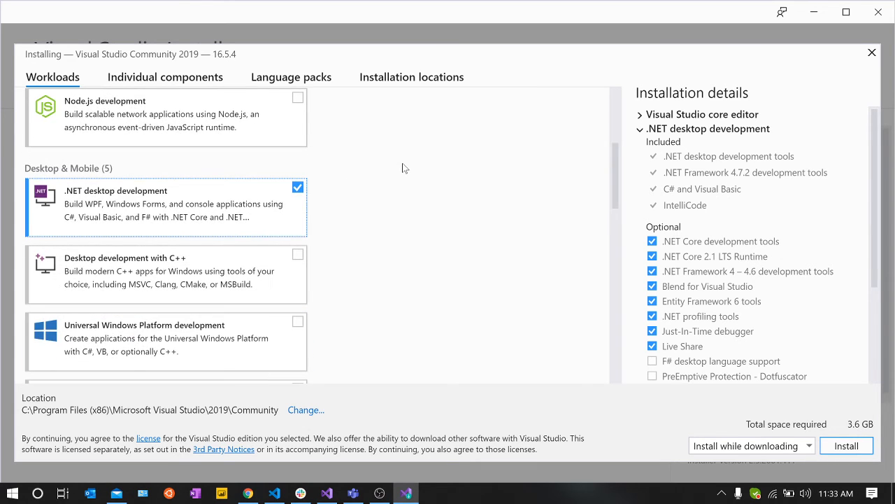
scroll(402, 168, "up", 8)
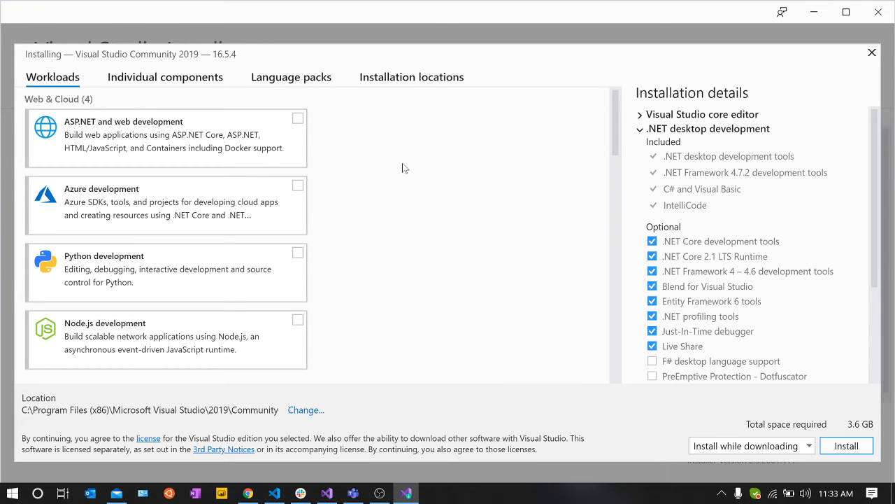
scroll(403, 168, "down", 4)
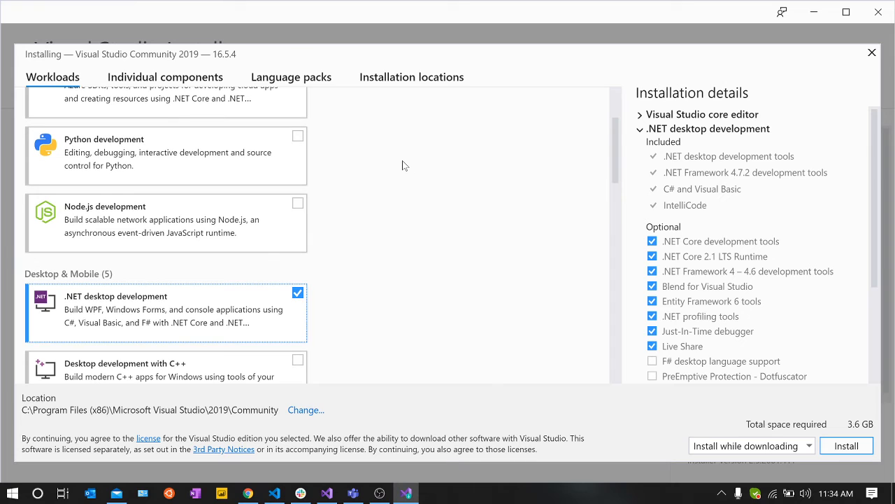
scroll(300, 118, "up", 4)
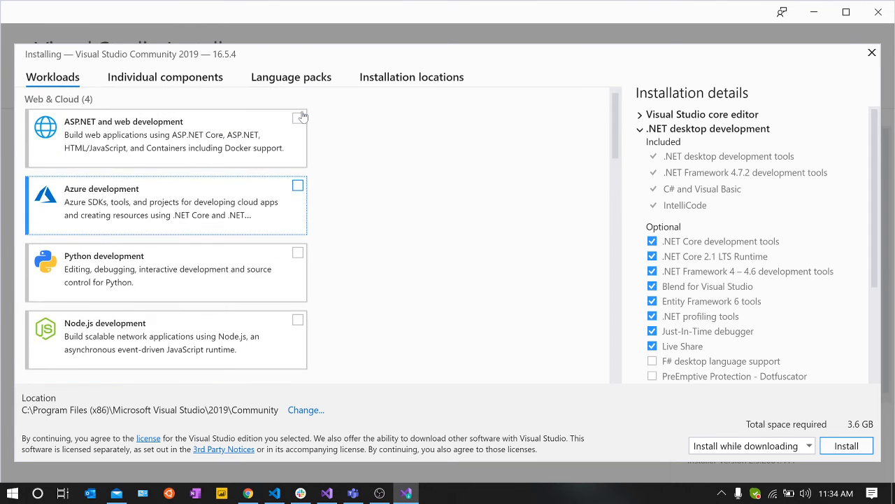
scroll(300, 117, "down", 5)
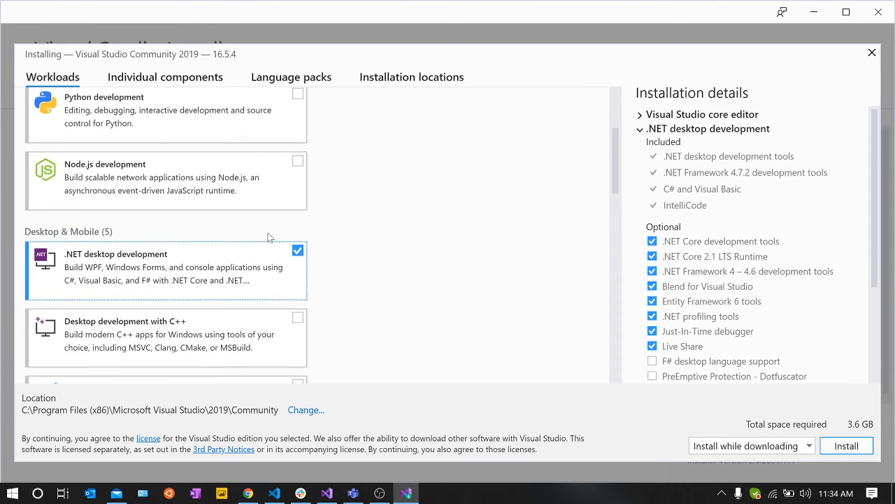
Step: Add the Azure development and the ASP.NET and web development workloads to the installation
scroll(269, 239, "up", 4)
left_click(263, 185)
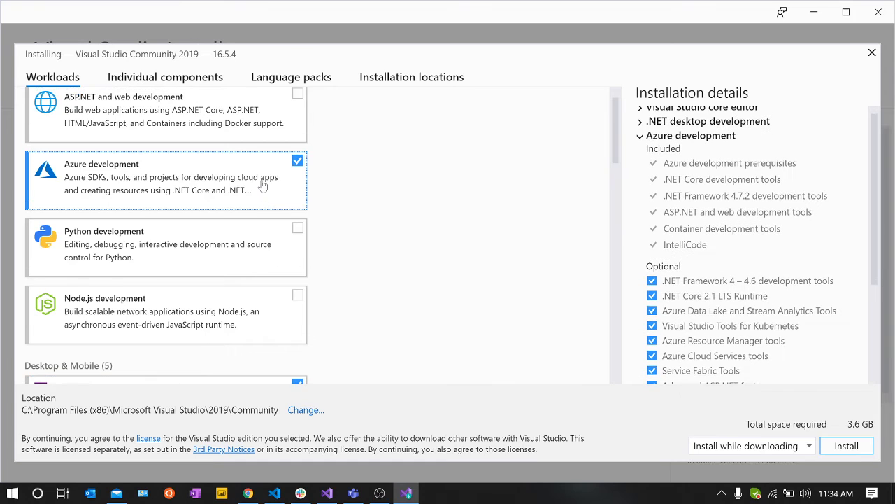
scroll(263, 185, "up", 1)
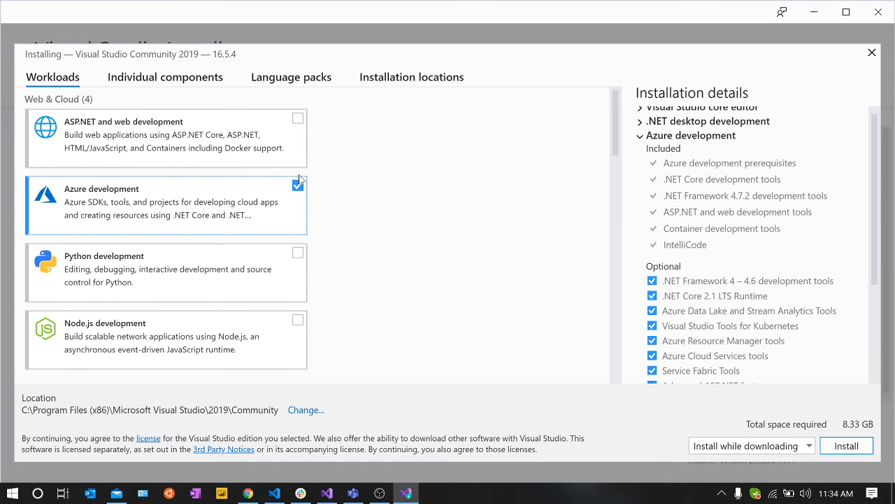
left_click(256, 145)
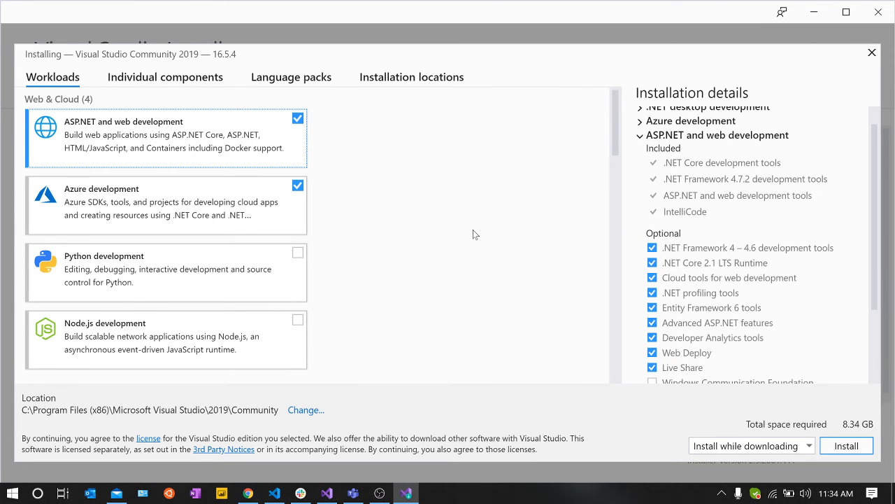
Step: Deselect the Azure development, ASP.NET and web development, and .NET desktop development workloads
left_click(264, 208)
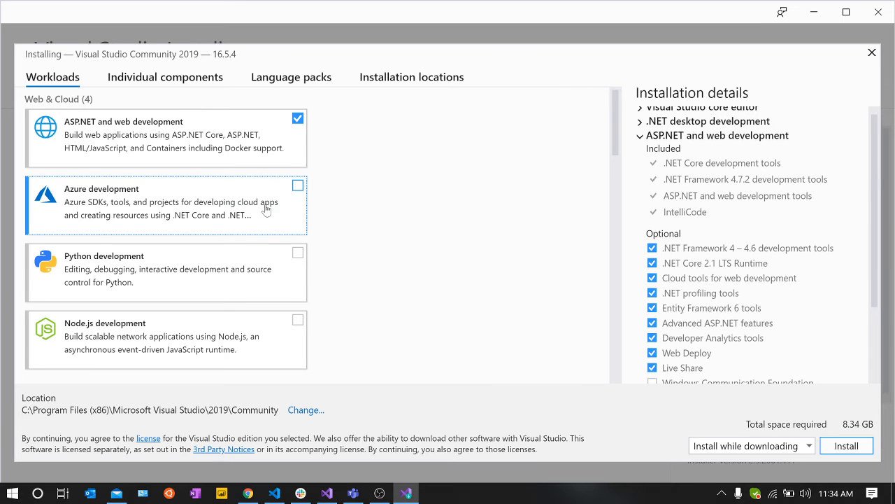
left_click(242, 126)
scroll(408, 299, "down", 2)
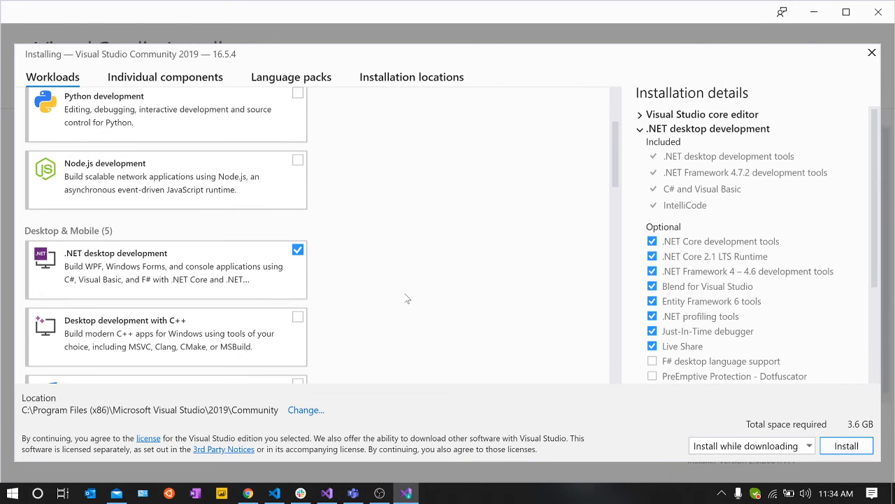
scroll(407, 299, "down", 1)
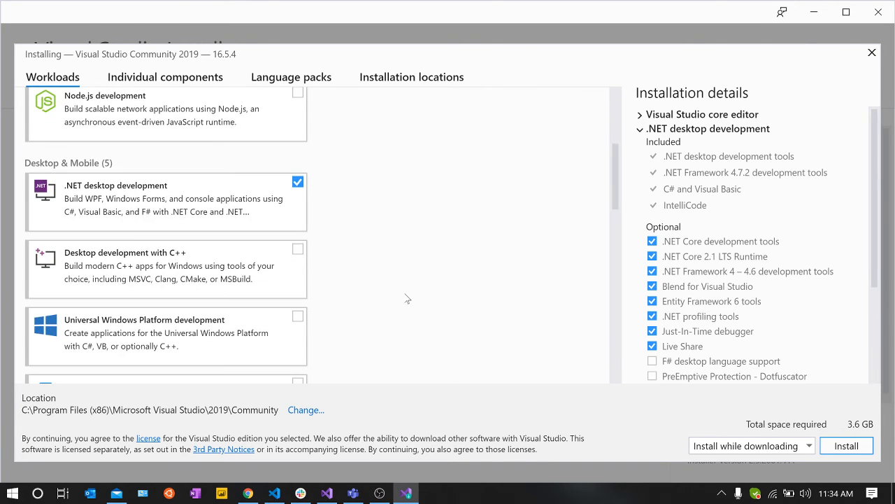
left_click(245, 204)
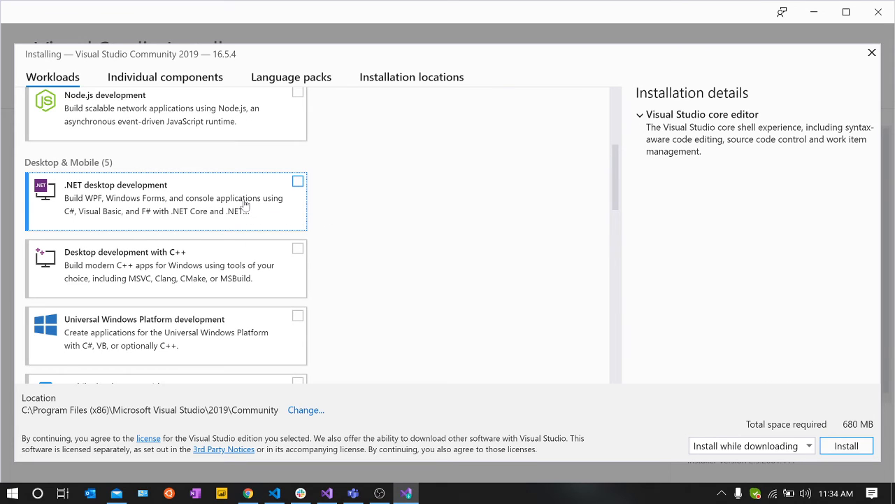
Step: Select the .NET desktop development workload under Desktop & Mobile for the Visual Studio Community 2019 installation
scroll(243, 210, "up", 1)
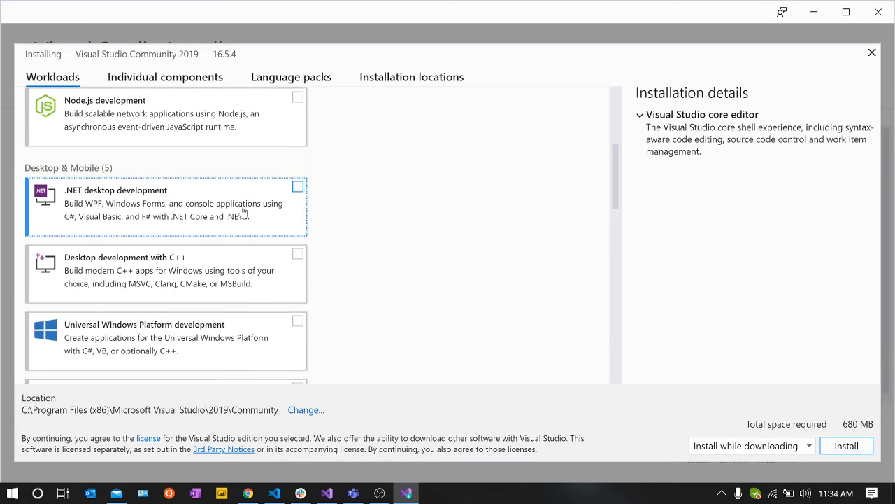
scroll(243, 210, "up", 1)
scroll(244, 210, "up", 1)
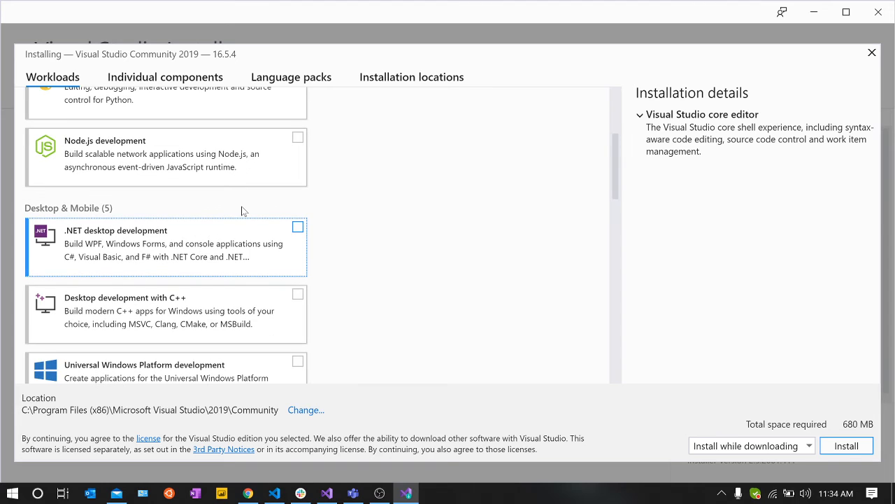
scroll(243, 210, "up", 1)
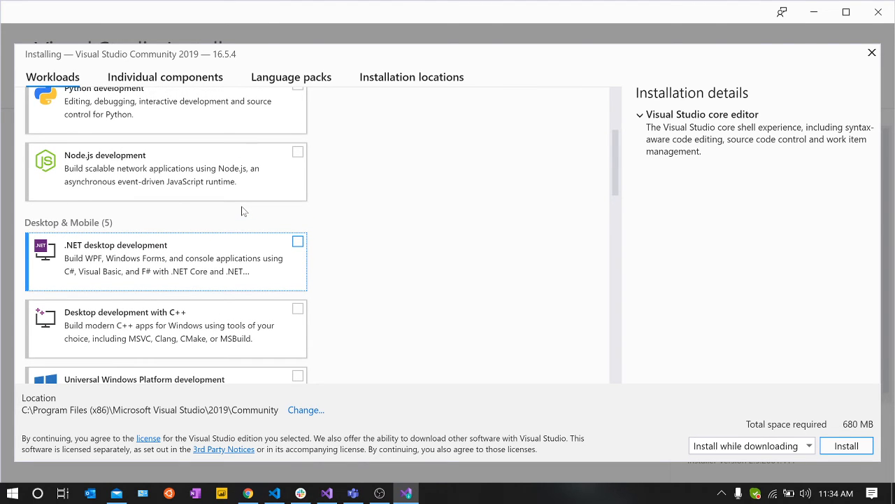
scroll(243, 211, "up", 1)
left_click(226, 274)
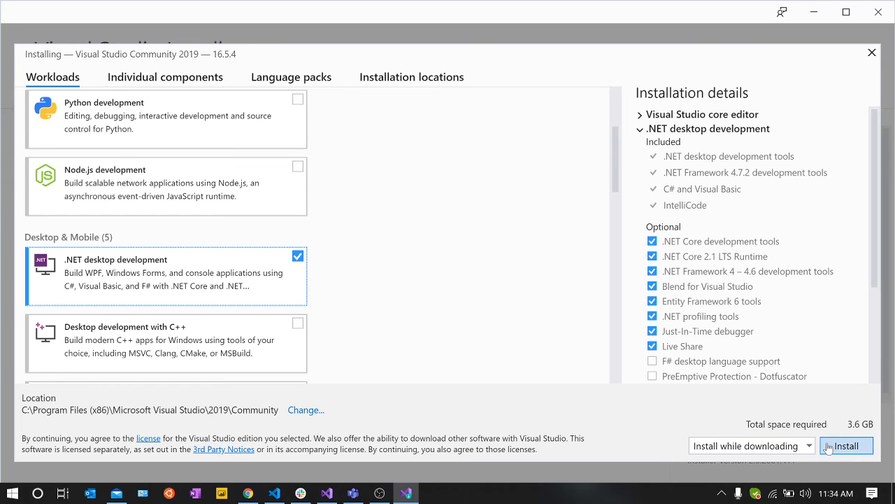
Step: Check the optional components of the .NET desktop development workload and start installing Visual Studio Community 2019
scroll(839, 354, "down", 3)
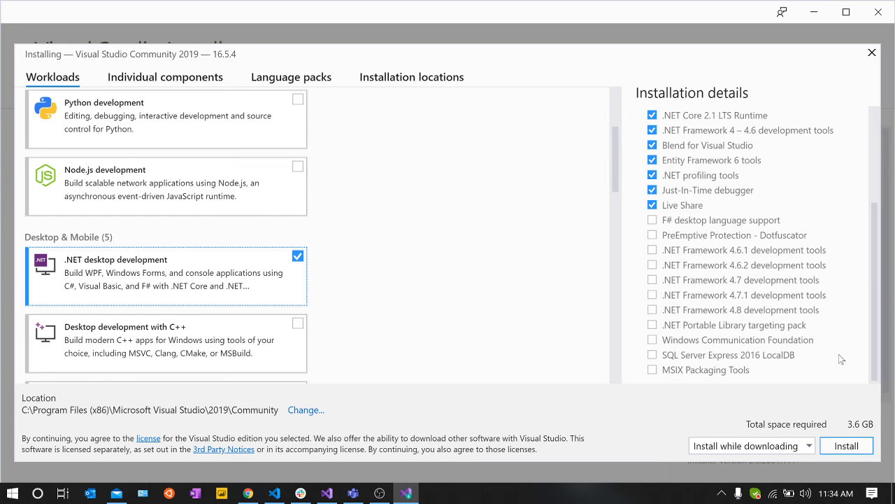
left_click(846, 445)
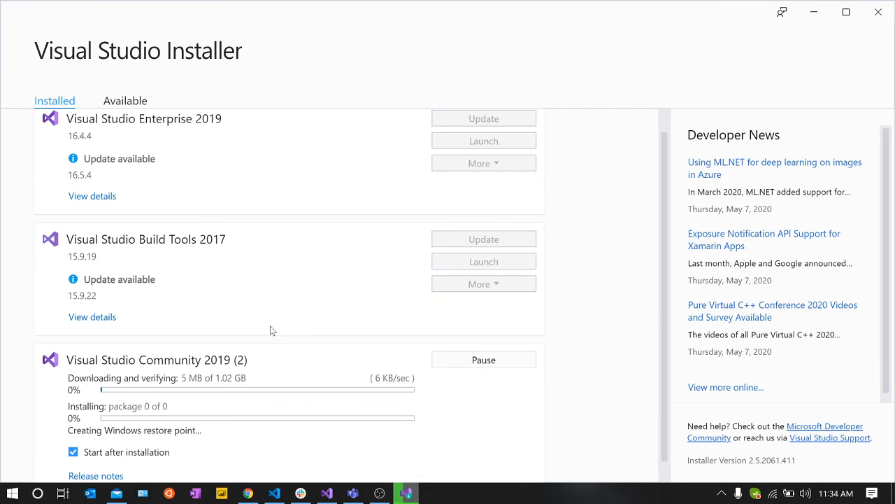
scroll(134, 153, "up", 1)
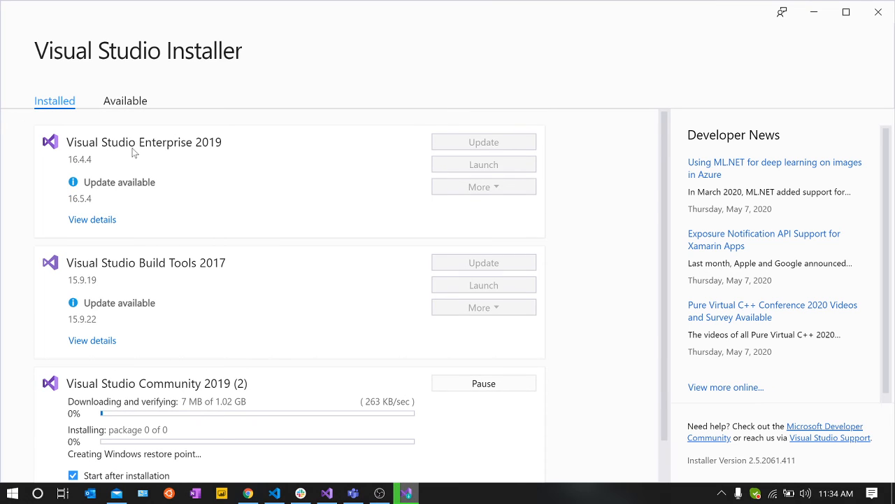
scroll(159, 346, "down", 2)
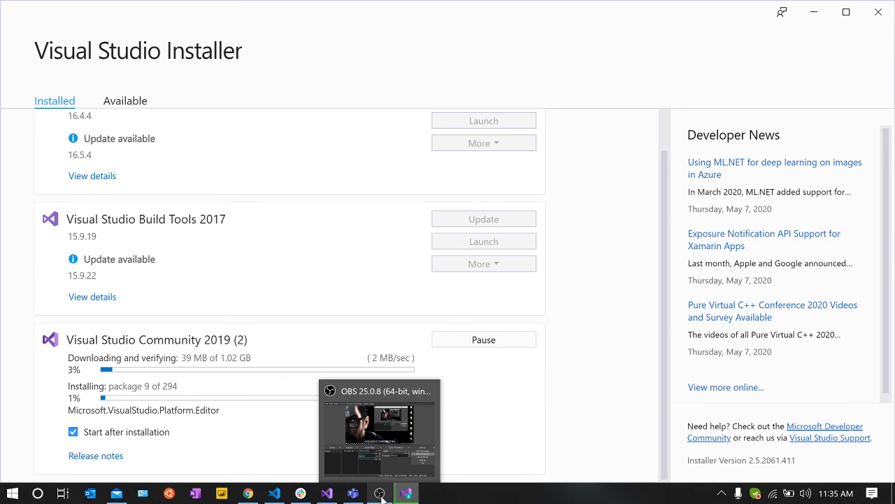
left_click(382, 498)
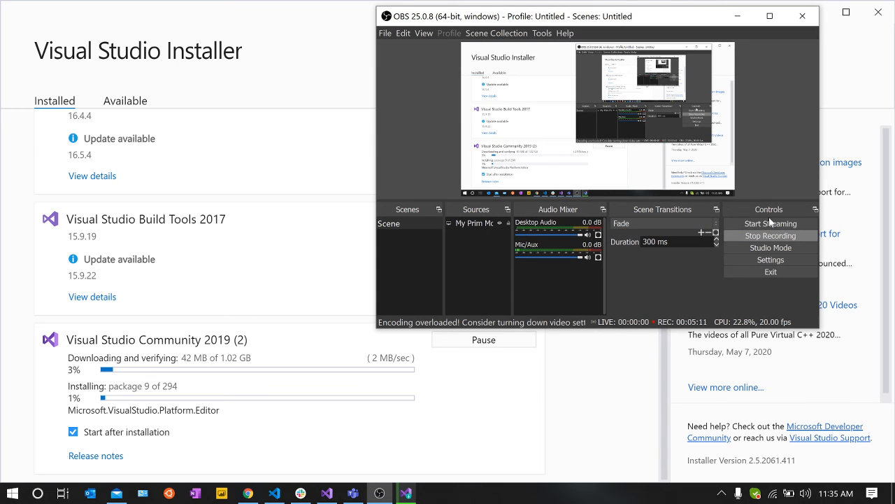